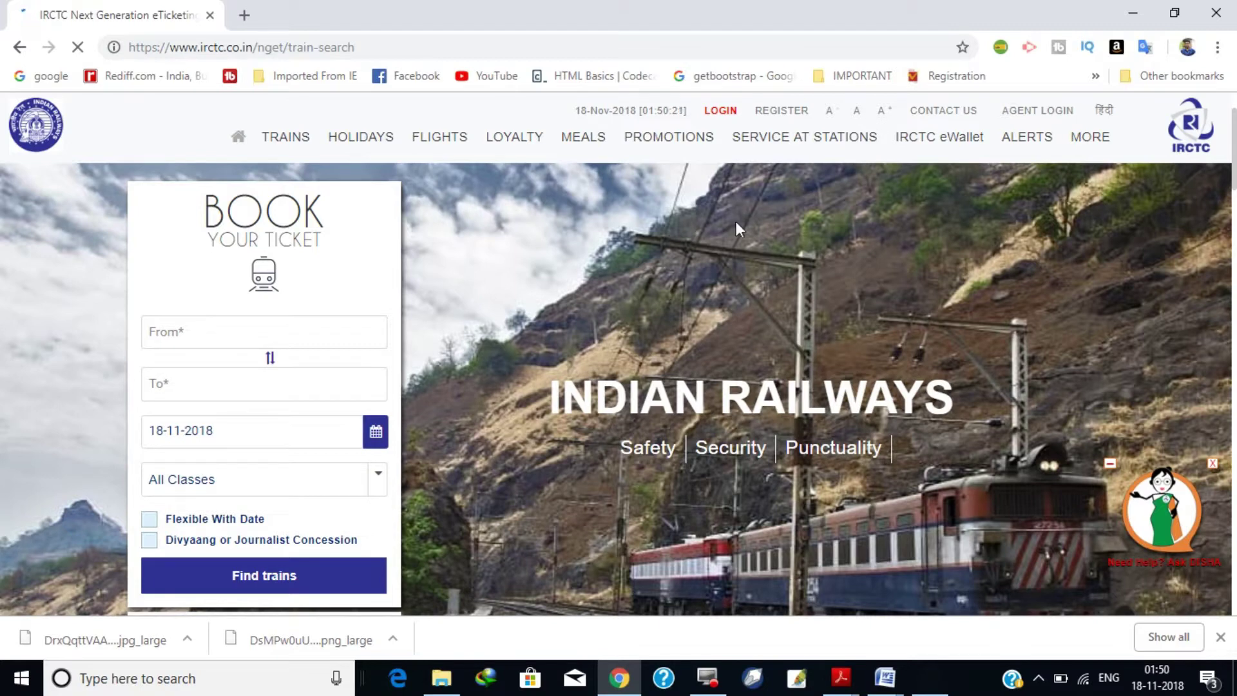
- Open the new-user registration form and look over its account and personal details fields
click(790, 121)
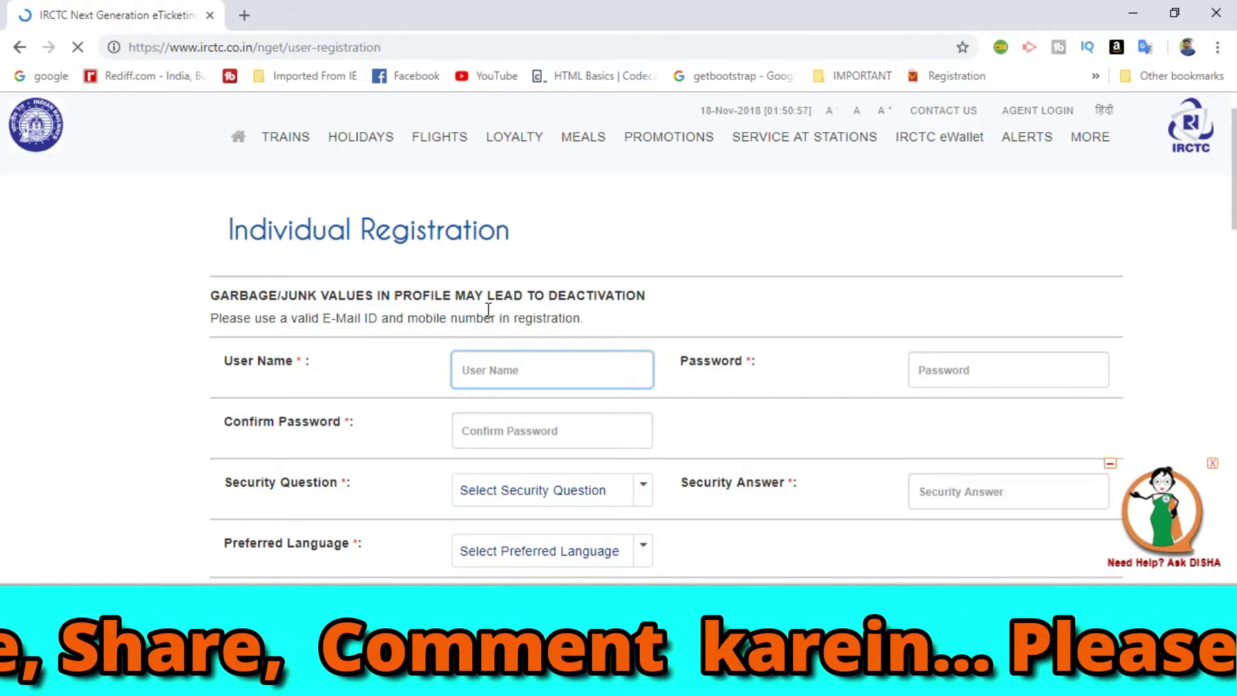
scroll(569, 362, down, 3)
scroll(569, 363, down, 1)
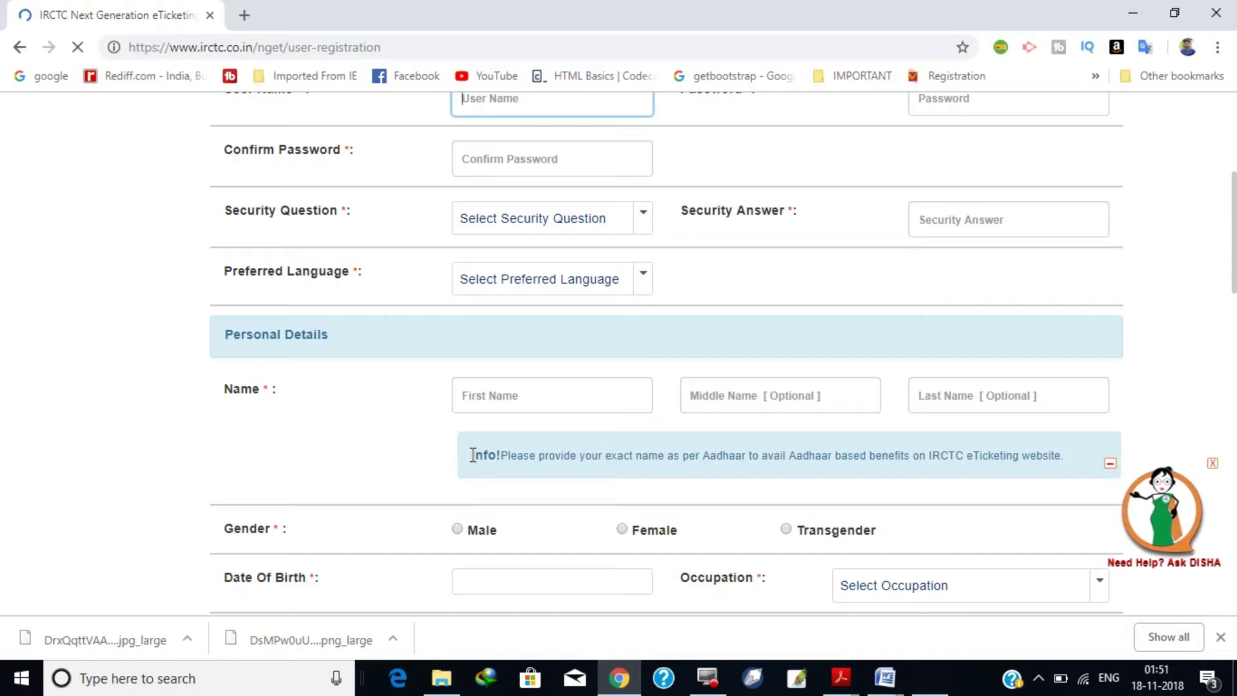
scroll(583, 387, up, 4)
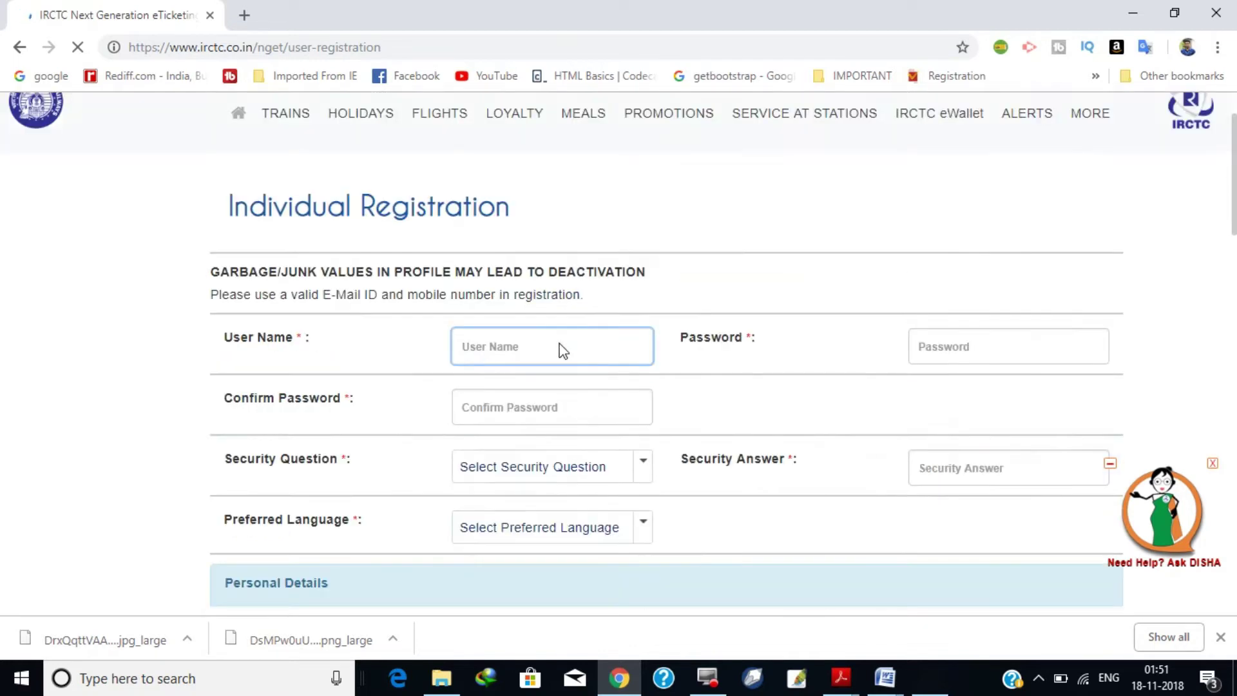
- Examine the user name, password and confirm password fields of the registration form
click(257, 377)
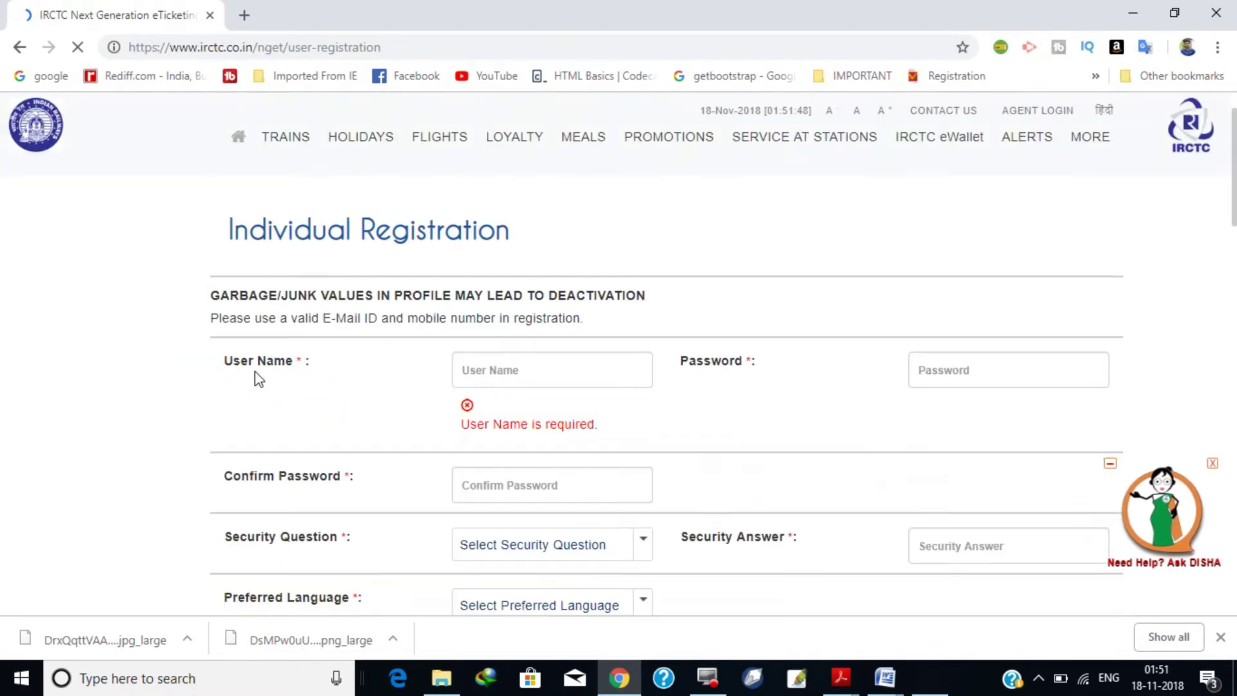
triple_click(264, 397)
click(524, 412)
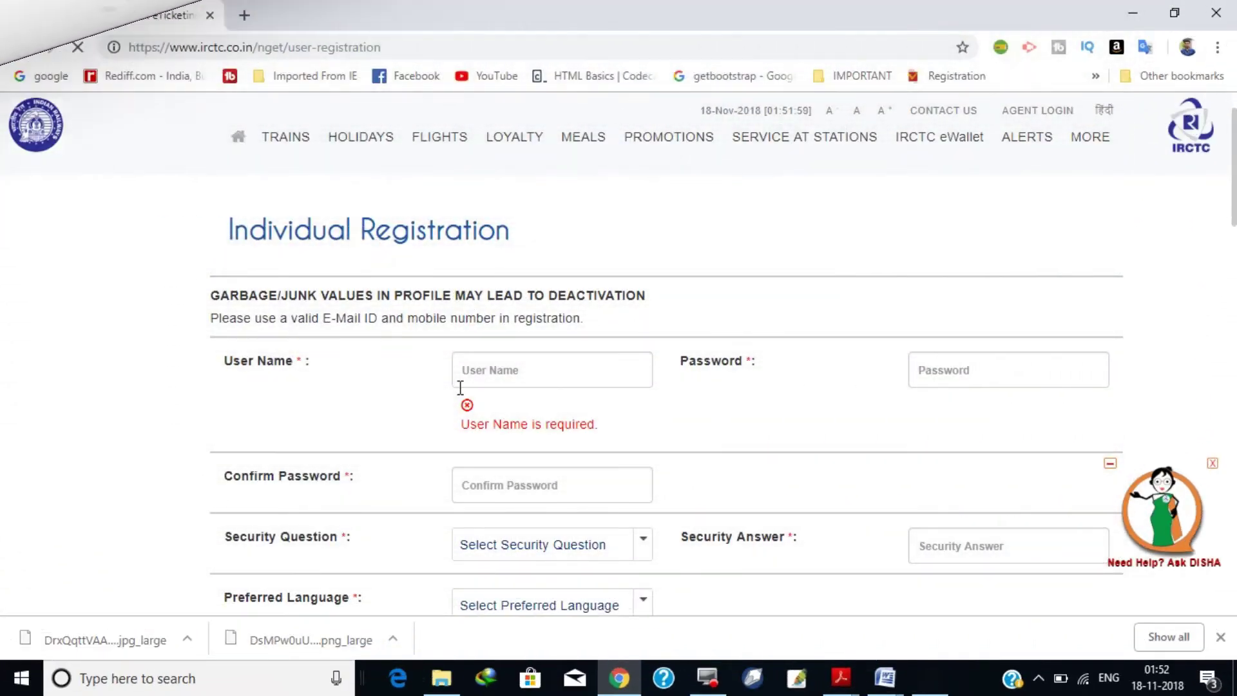
click(936, 381)
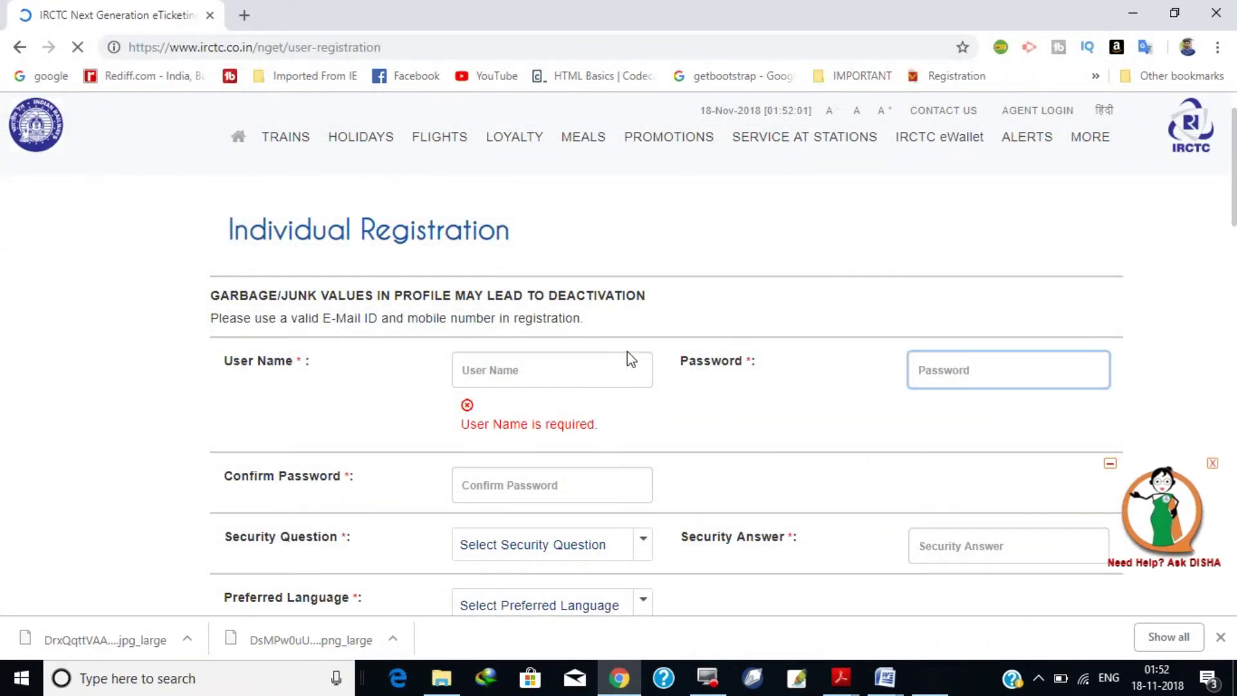
click(538, 379)
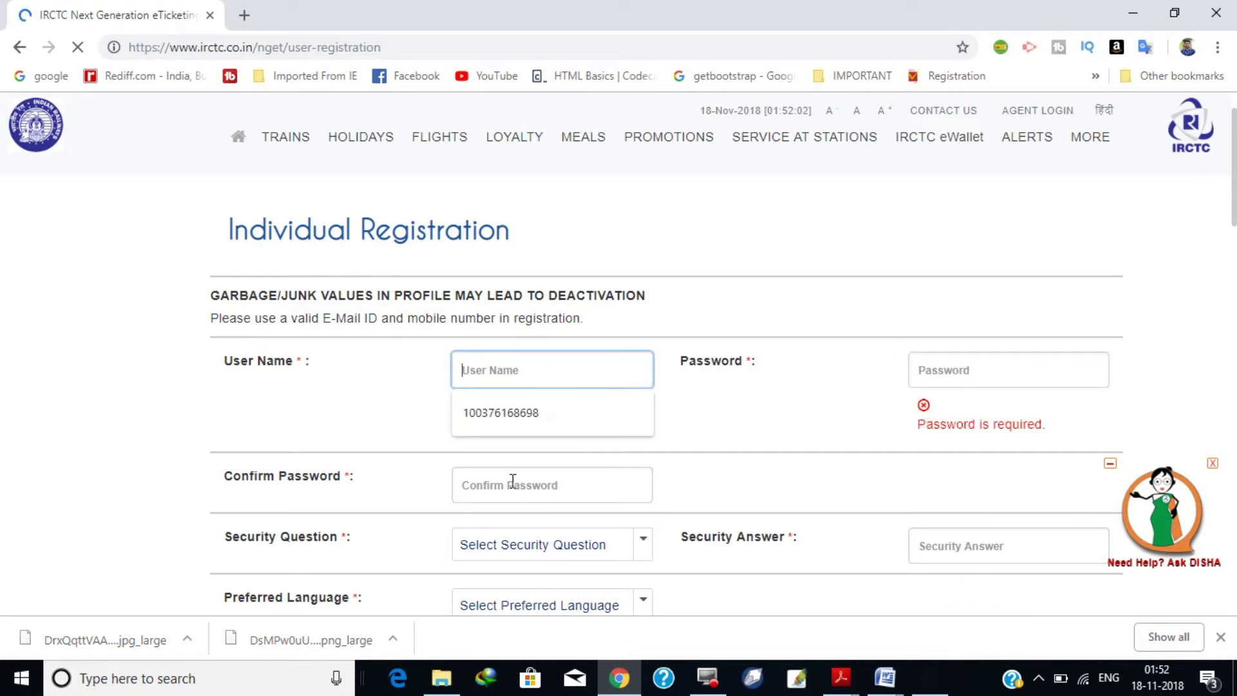
click(715, 456)
scroll(523, 480, down, 1)
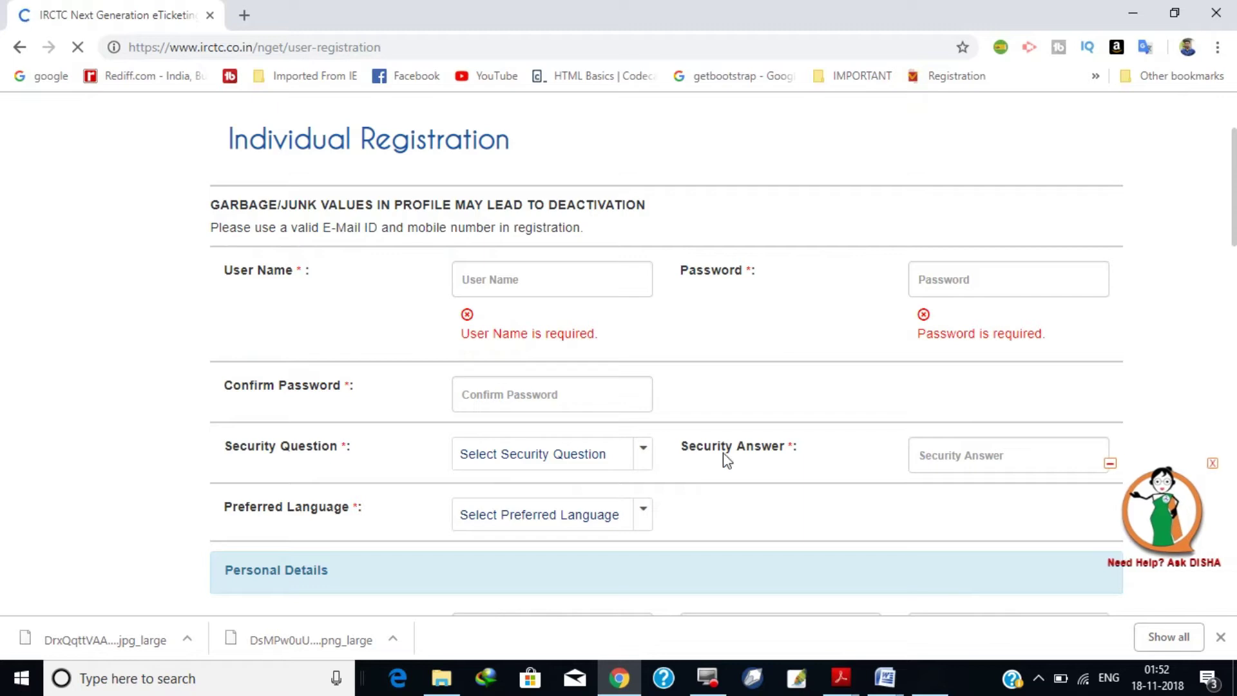
- Review the available security questions and check the security answer and preferred language fields
click(645, 454)
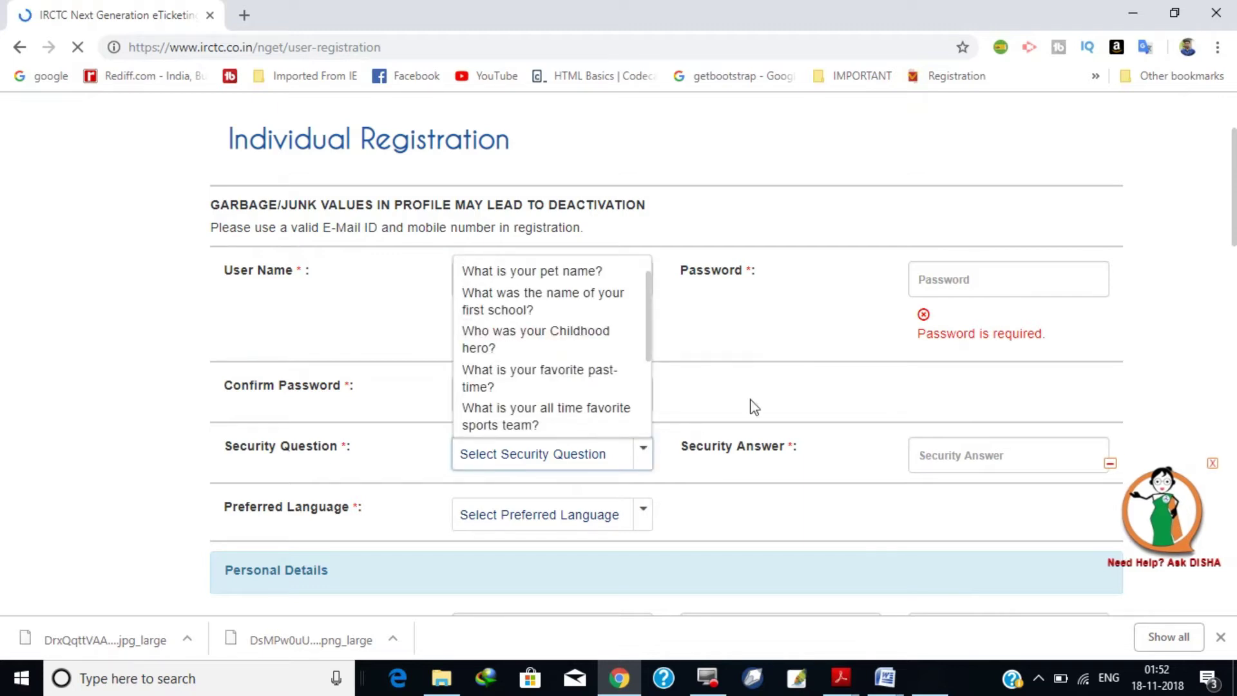
click(967, 455)
click(968, 455)
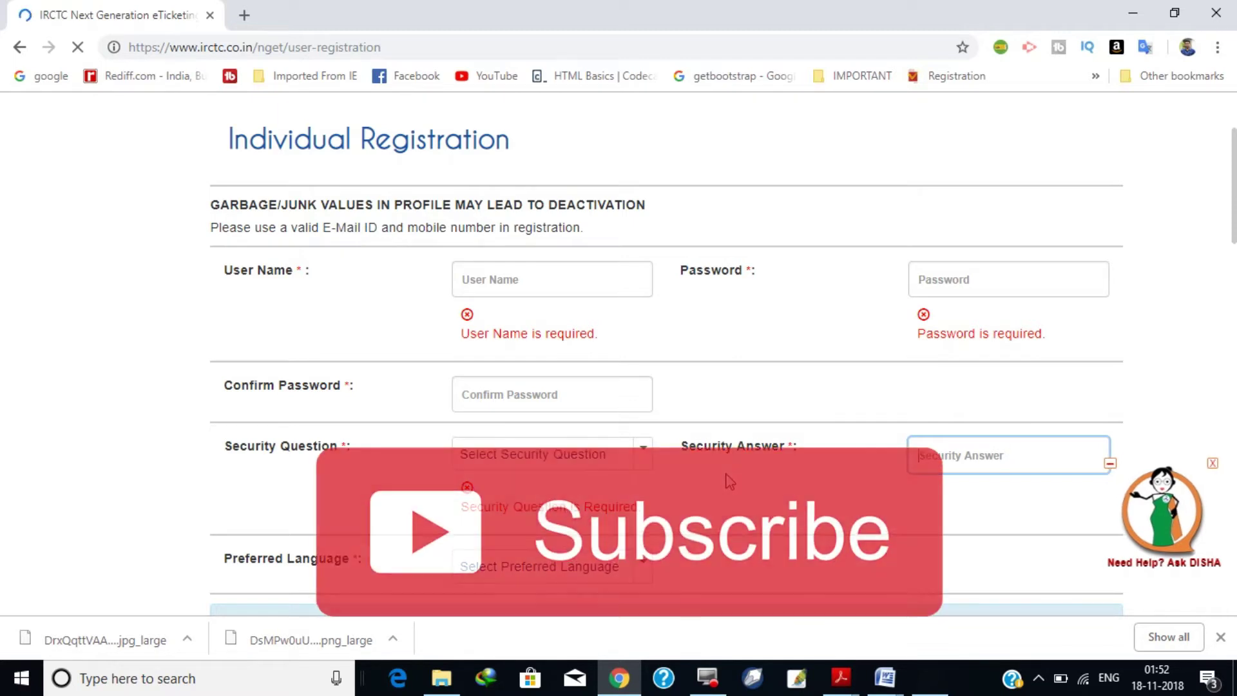
scroll(1012, 452, down, 1)
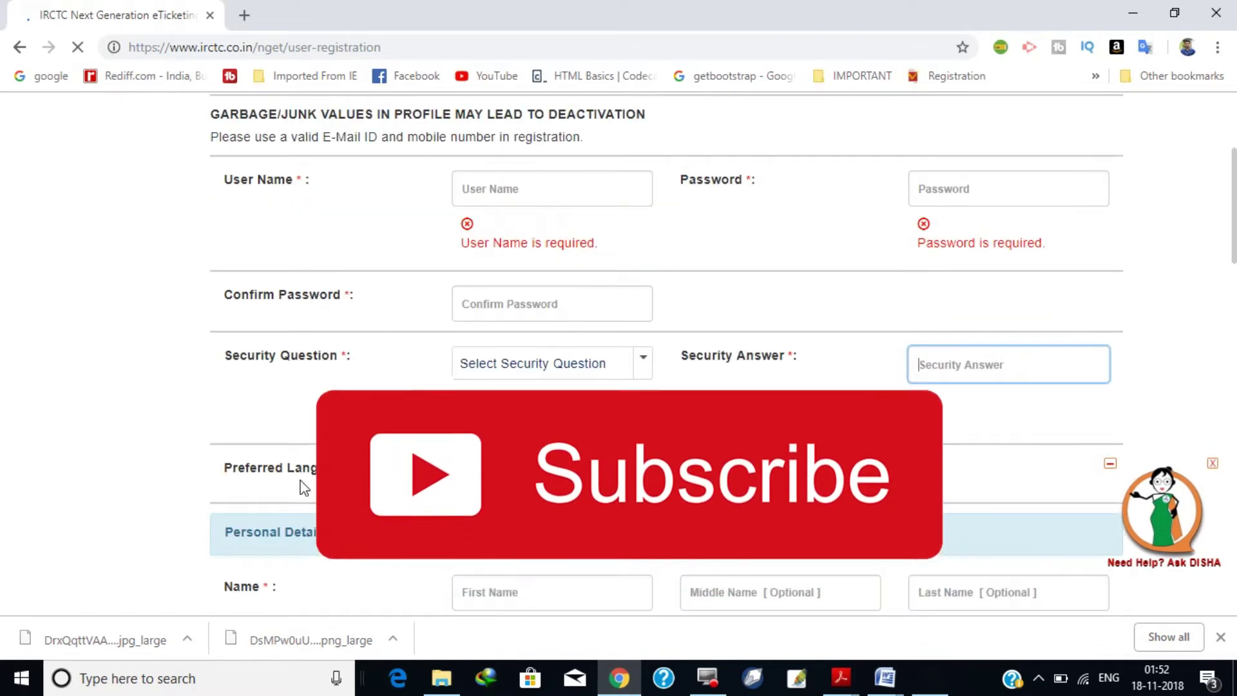
click(523, 478)
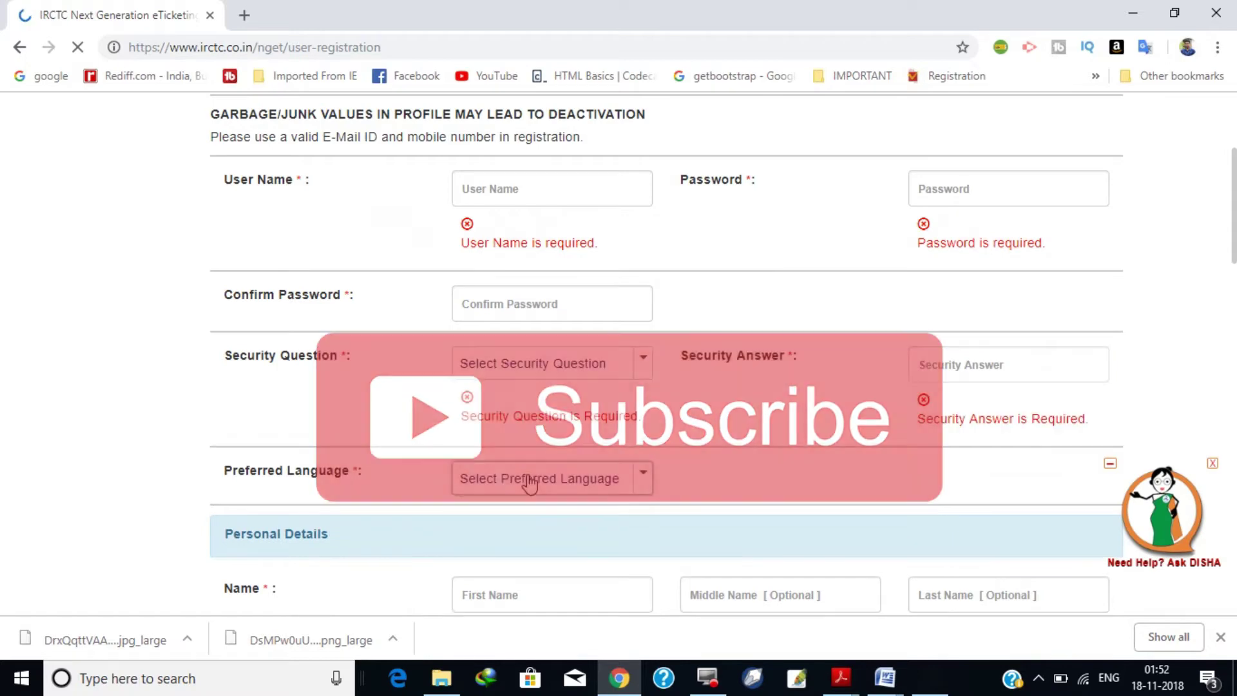
click(768, 489)
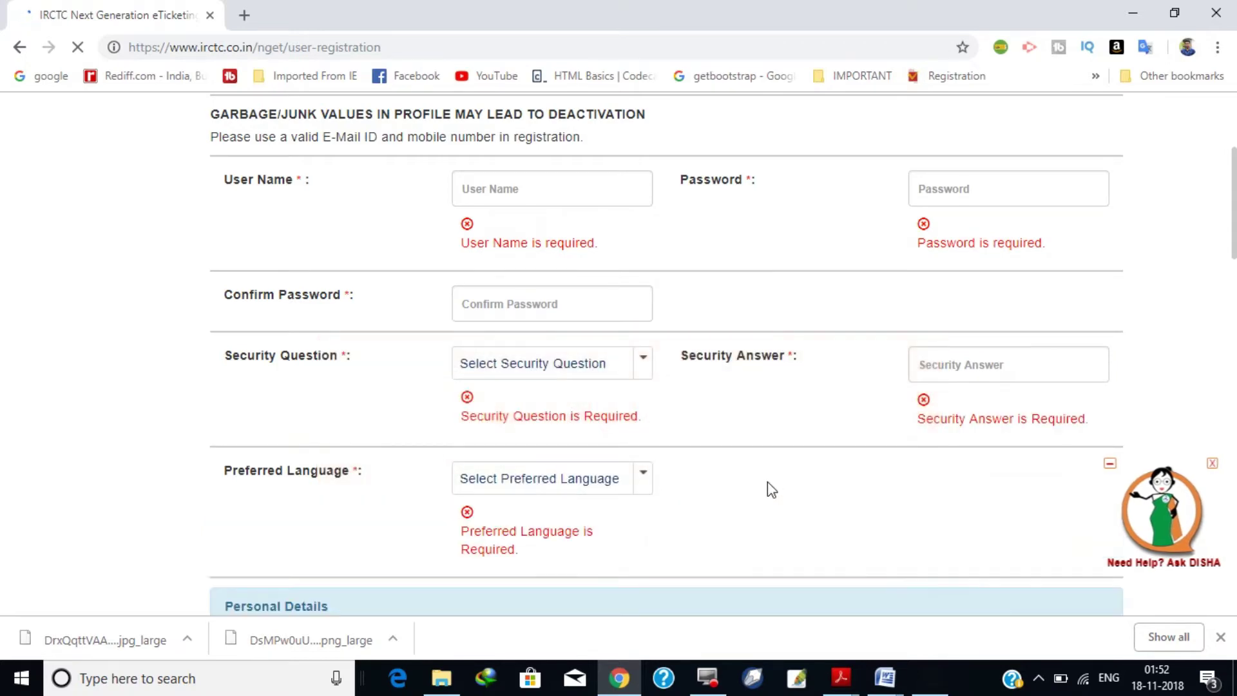
- Examine the name, gender, date of birth and occupation fields under Personal Details, including the occupation choices
scroll(393, 484, down, 1)
scroll(543, 445, down, 3)
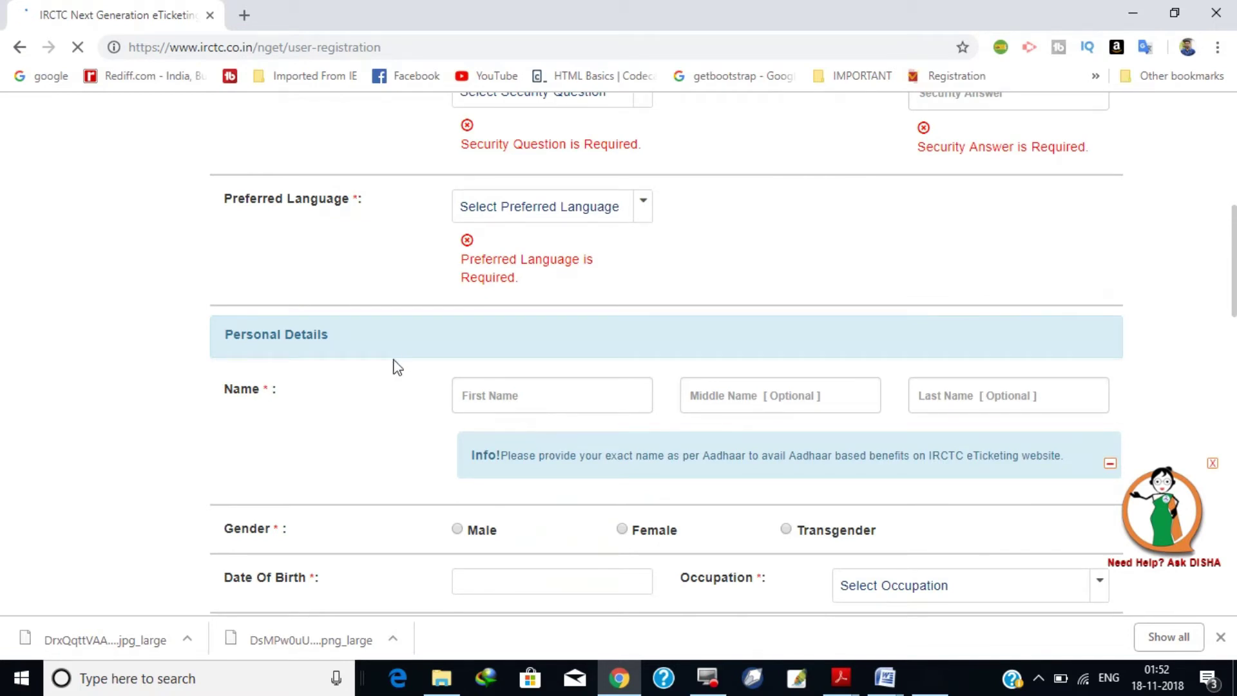
scroll(356, 348, up, 1)
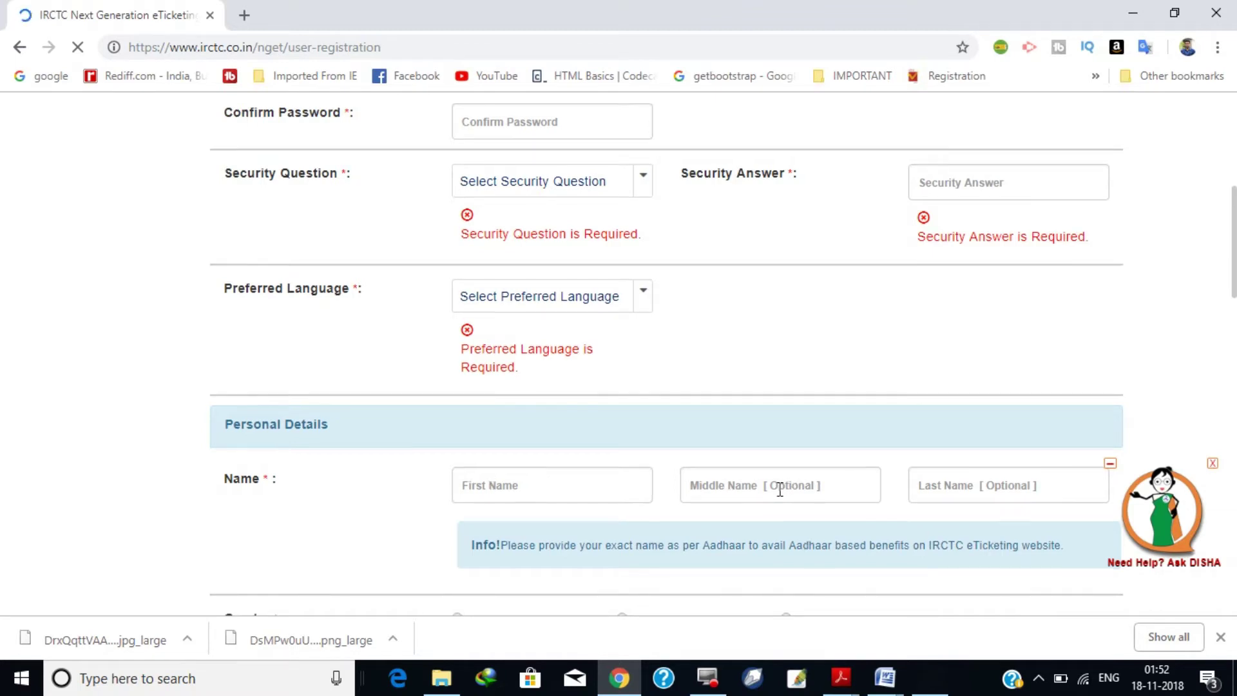
scroll(779, 489, down, 1)
scroll(495, 496, down, 1)
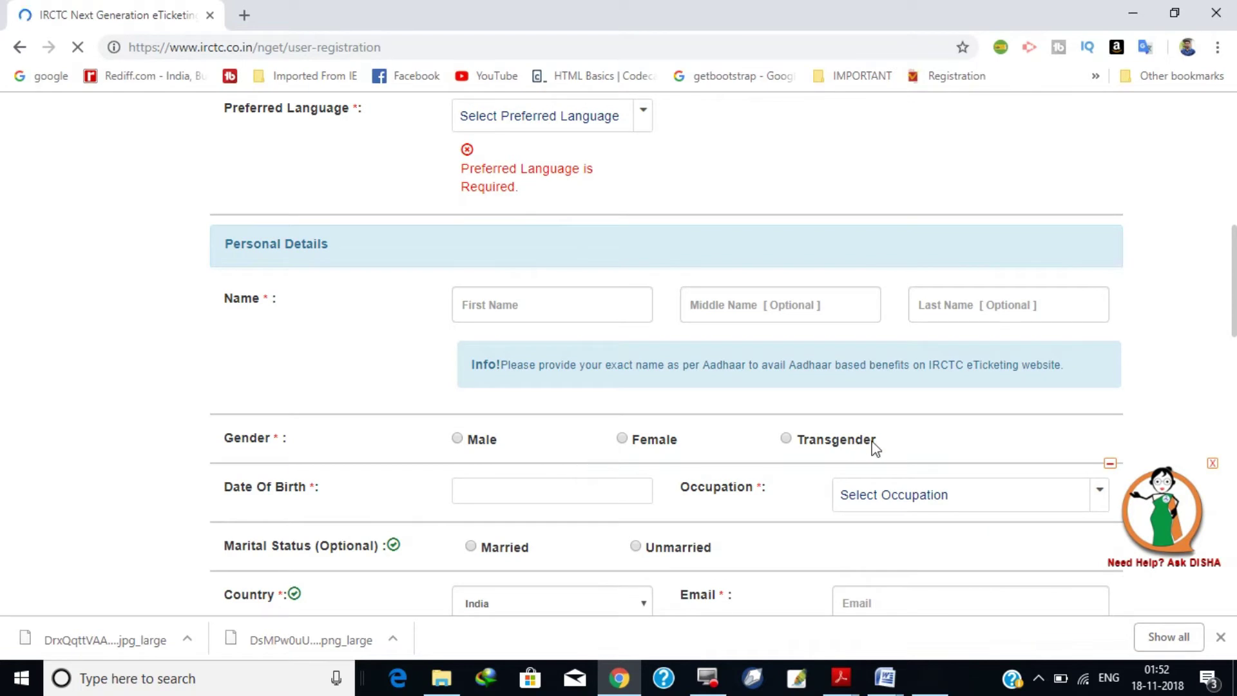
scroll(842, 442, down, 1)
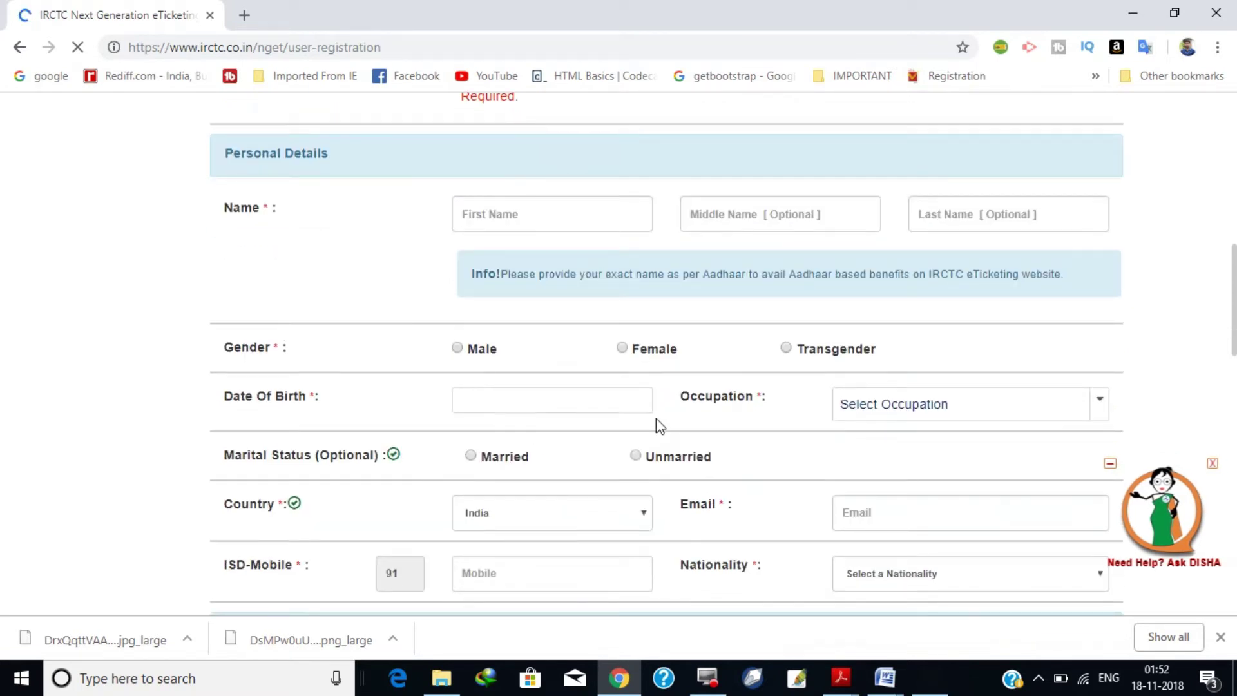
click(907, 423)
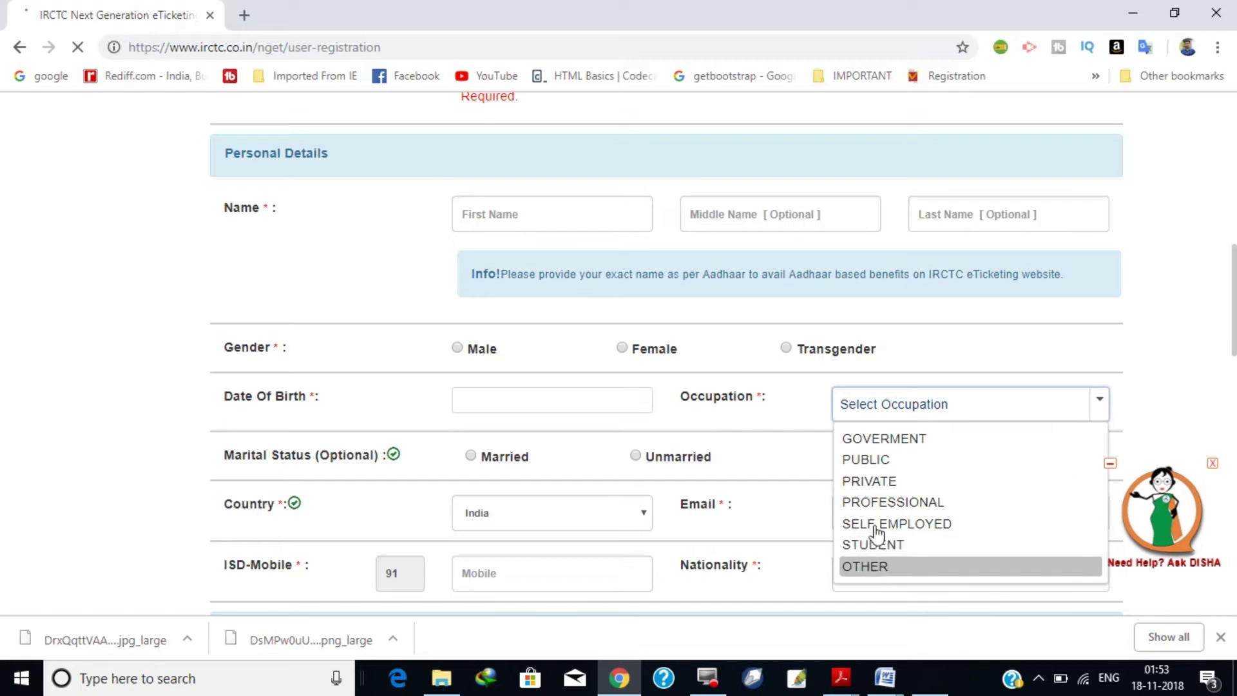
click(193, 425)
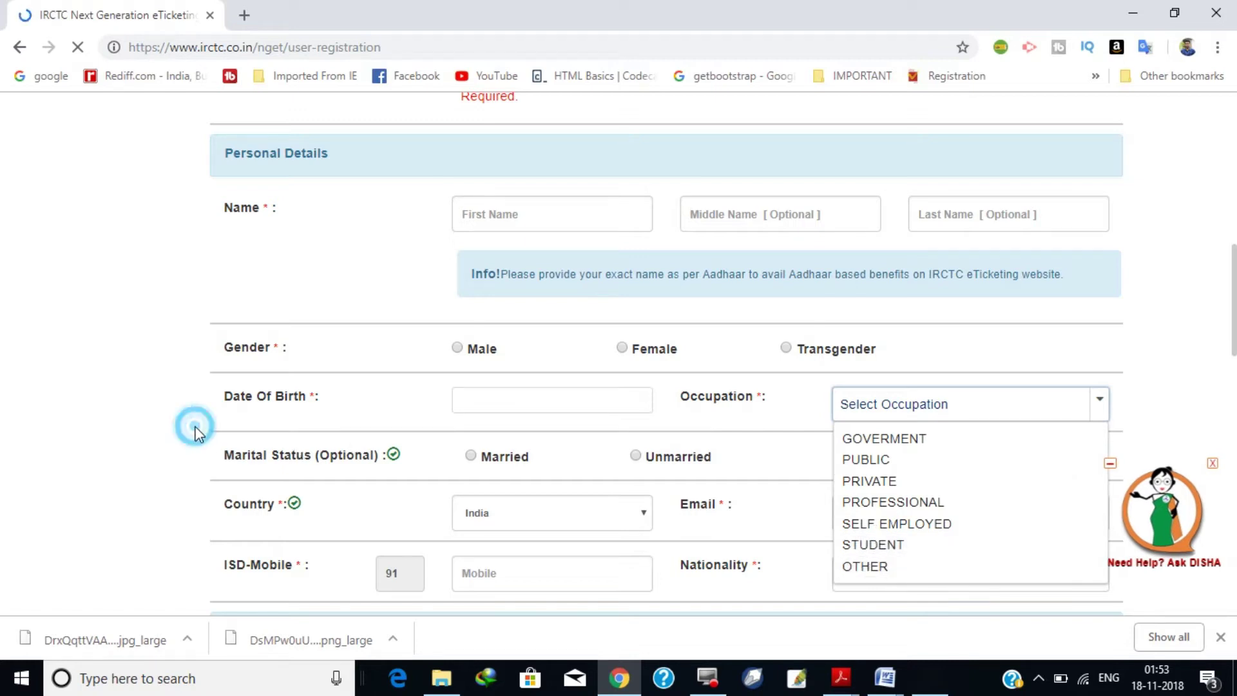
- Review the marital status, country, email and mobile fields and check the nationality choices
scroll(228, 438, down, 1)
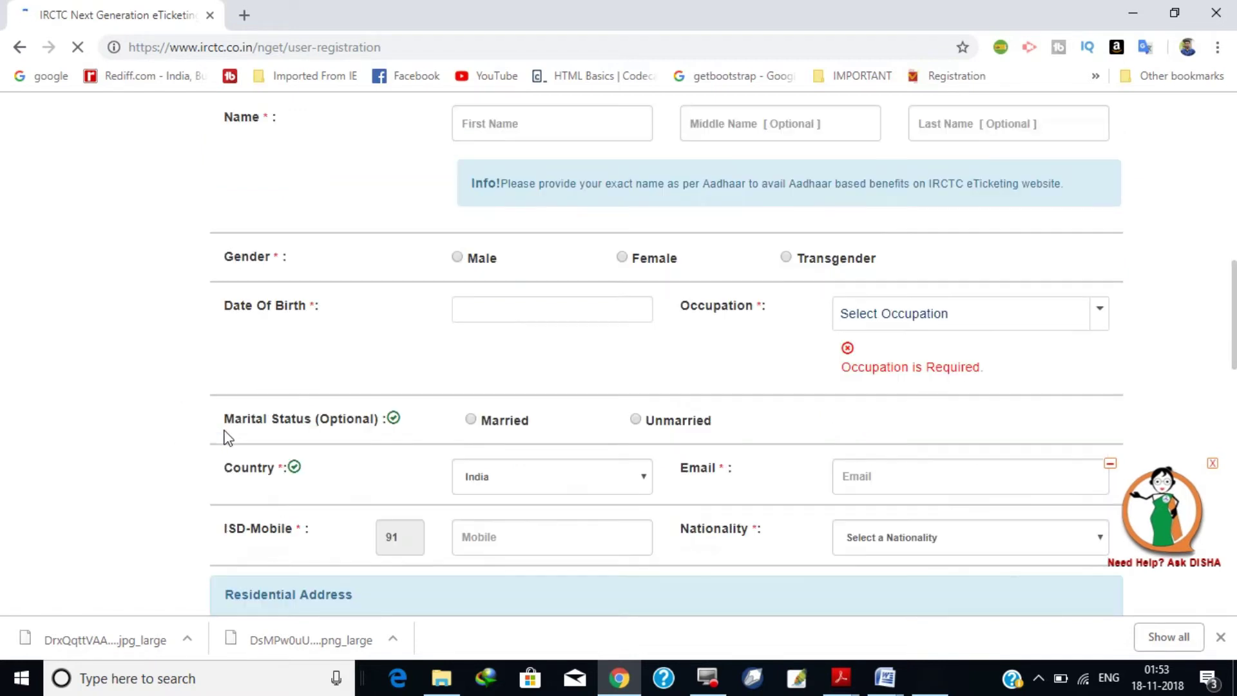
scroll(227, 438, up, 1)
scroll(227, 435, down, 1)
scroll(749, 535, down, 4)
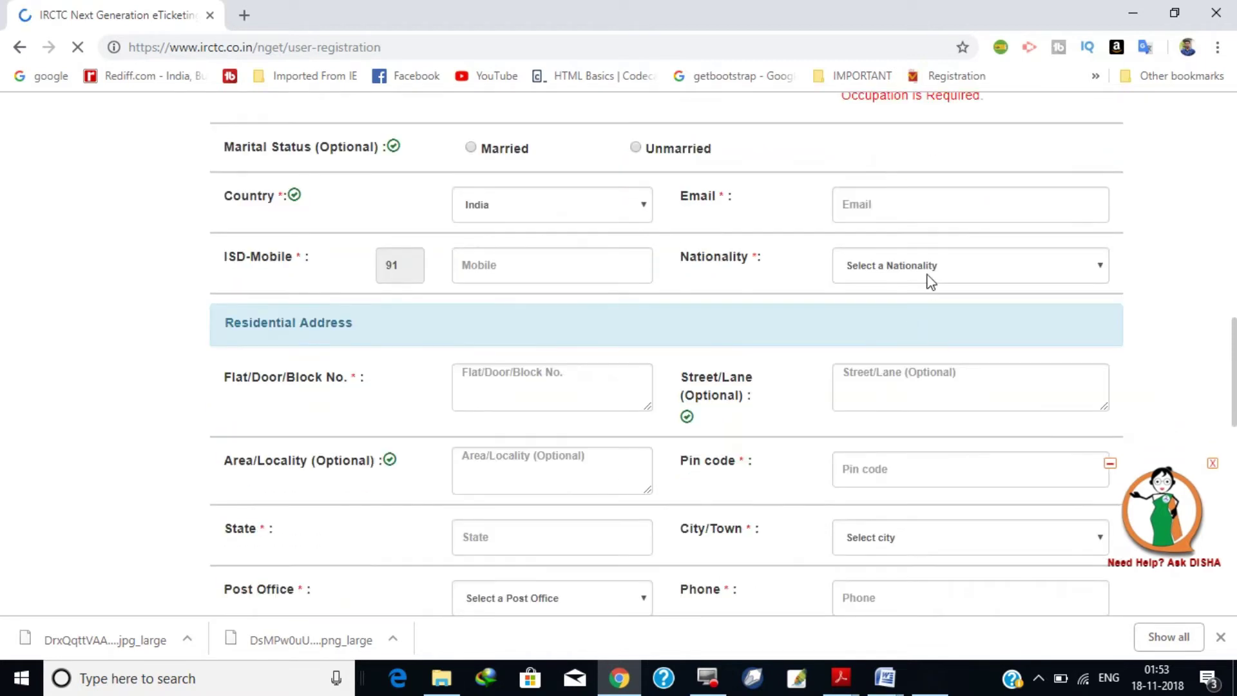
click(928, 277)
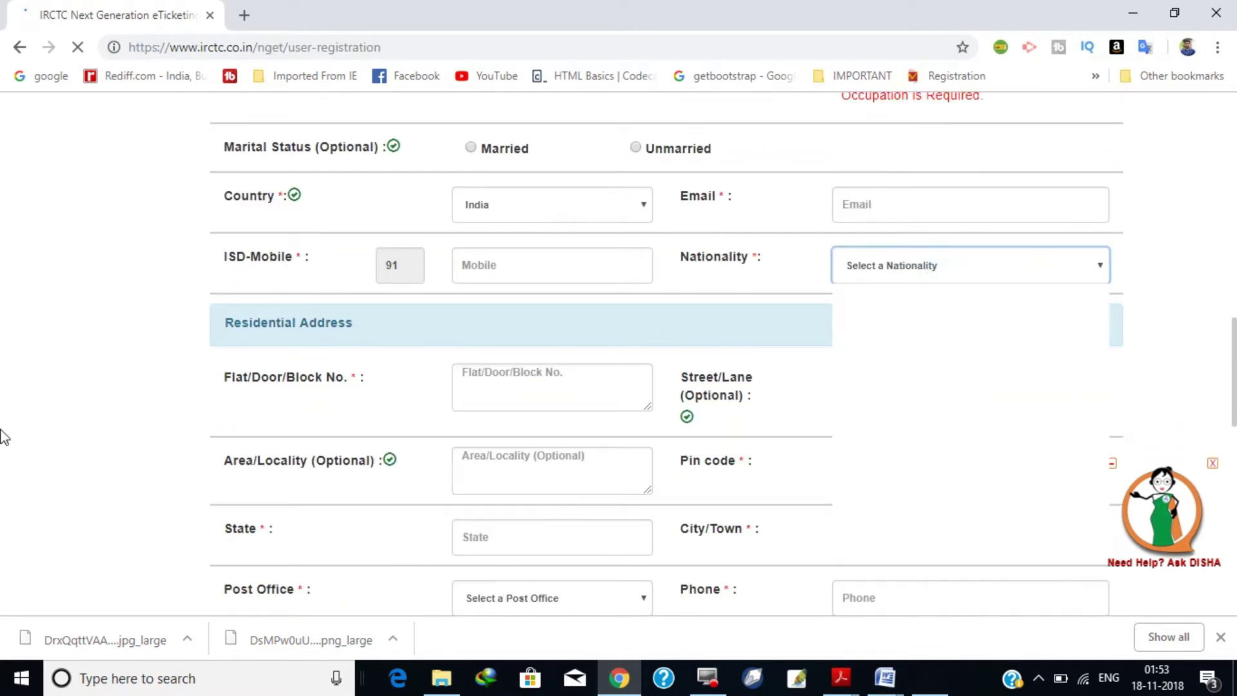
click(497, 389)
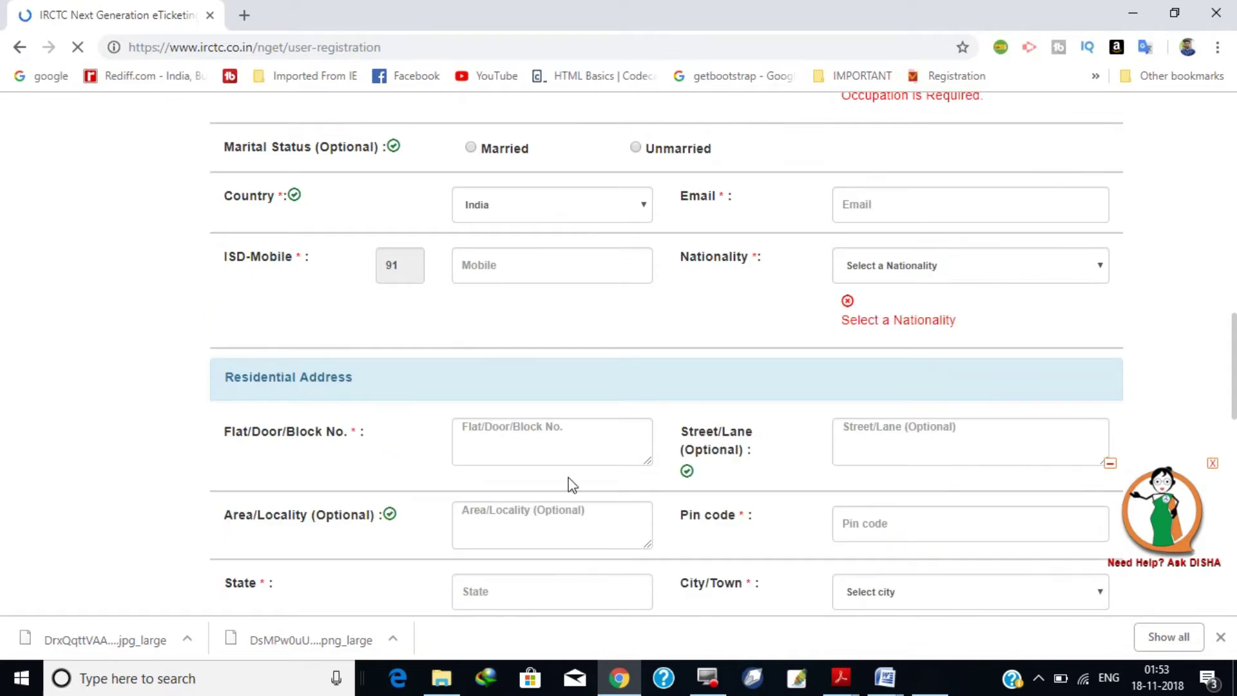
- Examine the residential address, captcha and terms sections, and return to the beginning of the registration form
scroll(762, 464, down, 1)
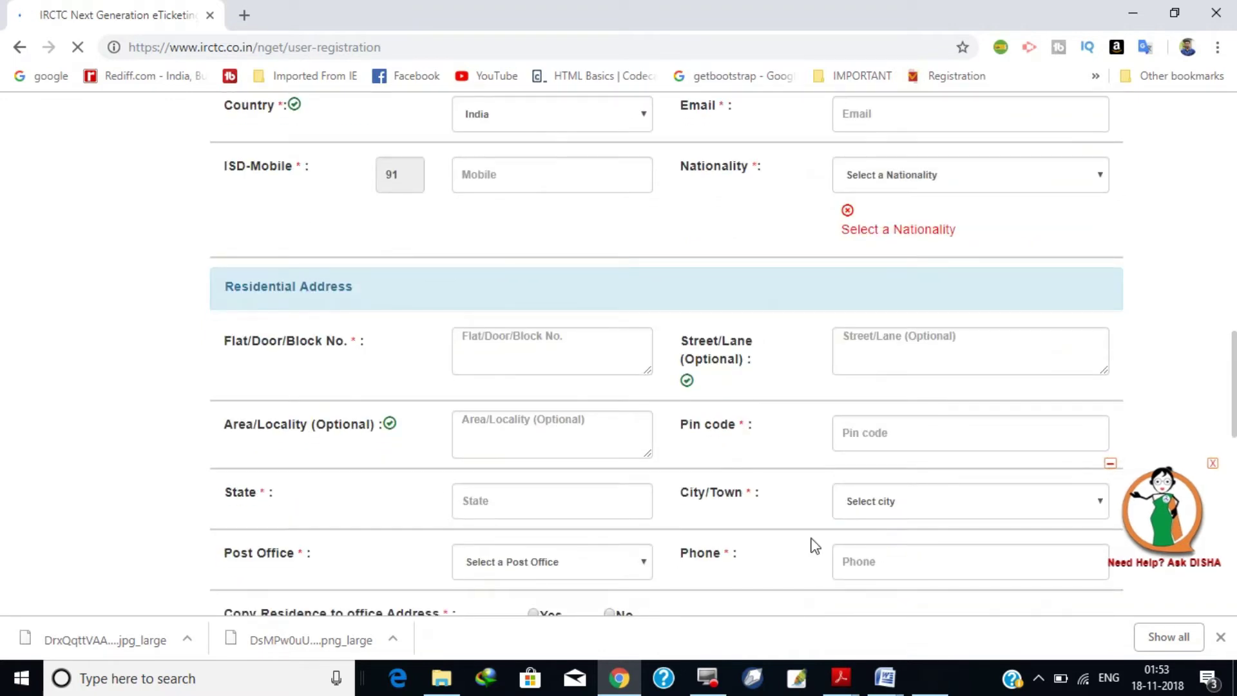
scroll(756, 523, down, 3)
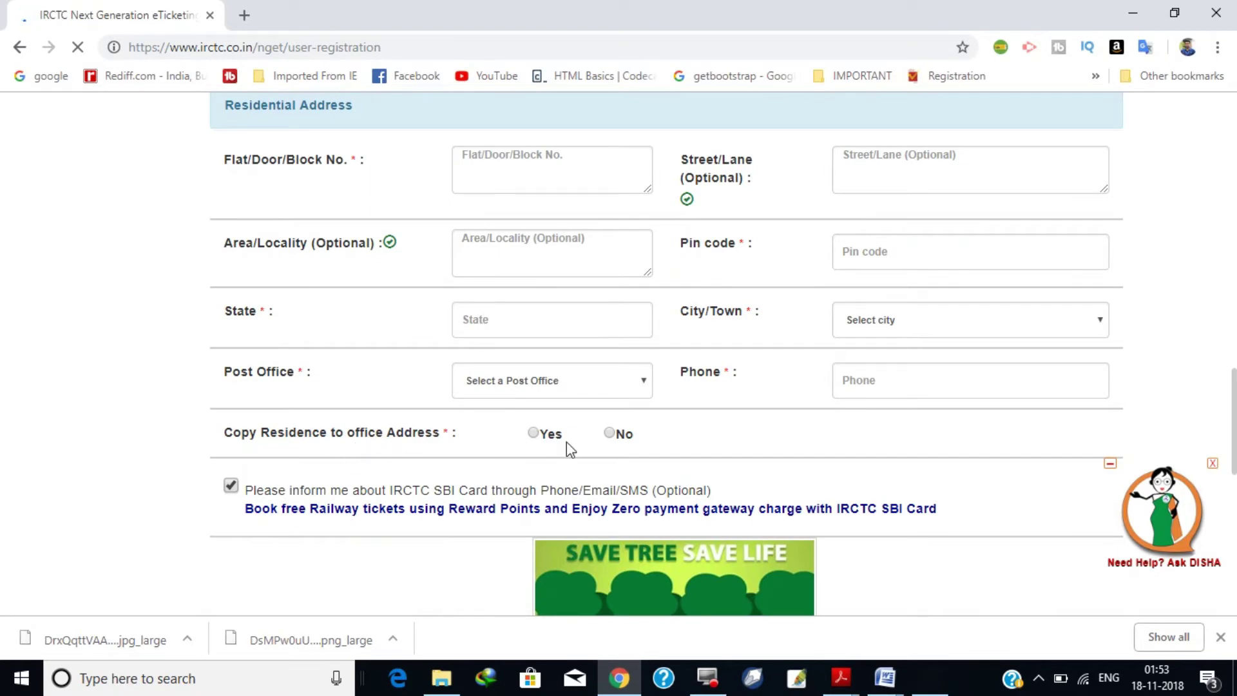
scroll(625, 442, down, 3)
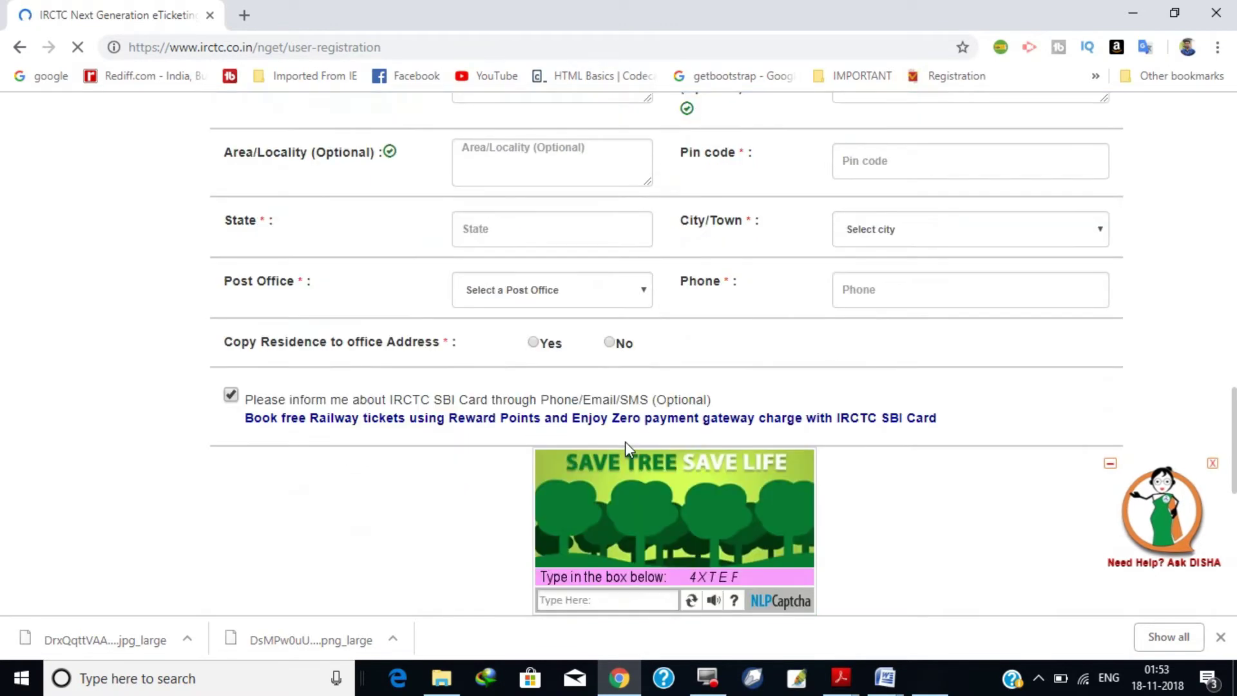
scroll(591, 389, down, 2)
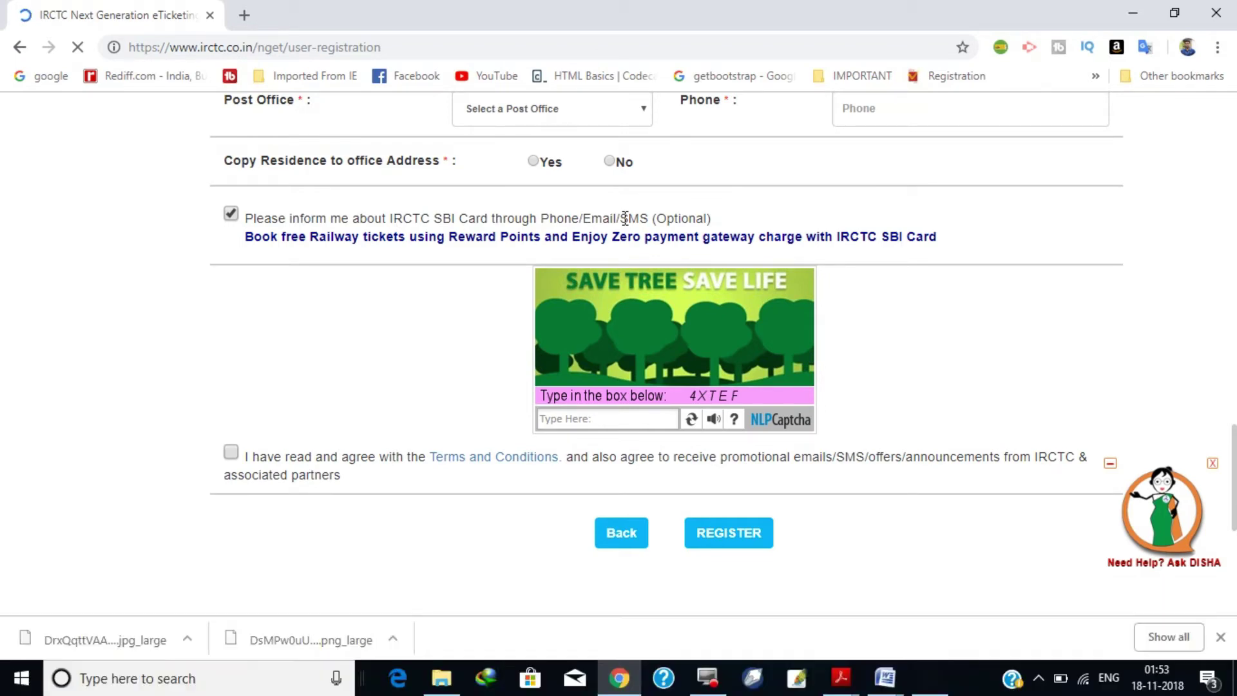
scroll(303, 238, up, 2)
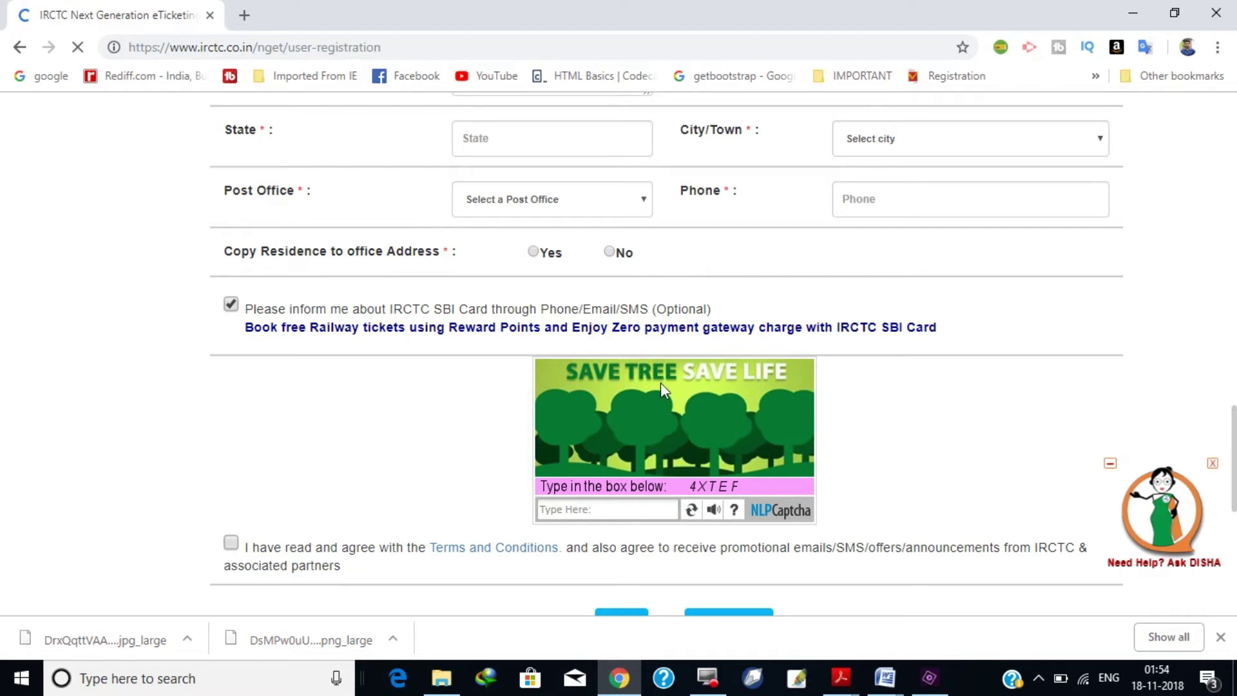
scroll(671, 385, up, 12)
scroll(680, 389, up, 9)
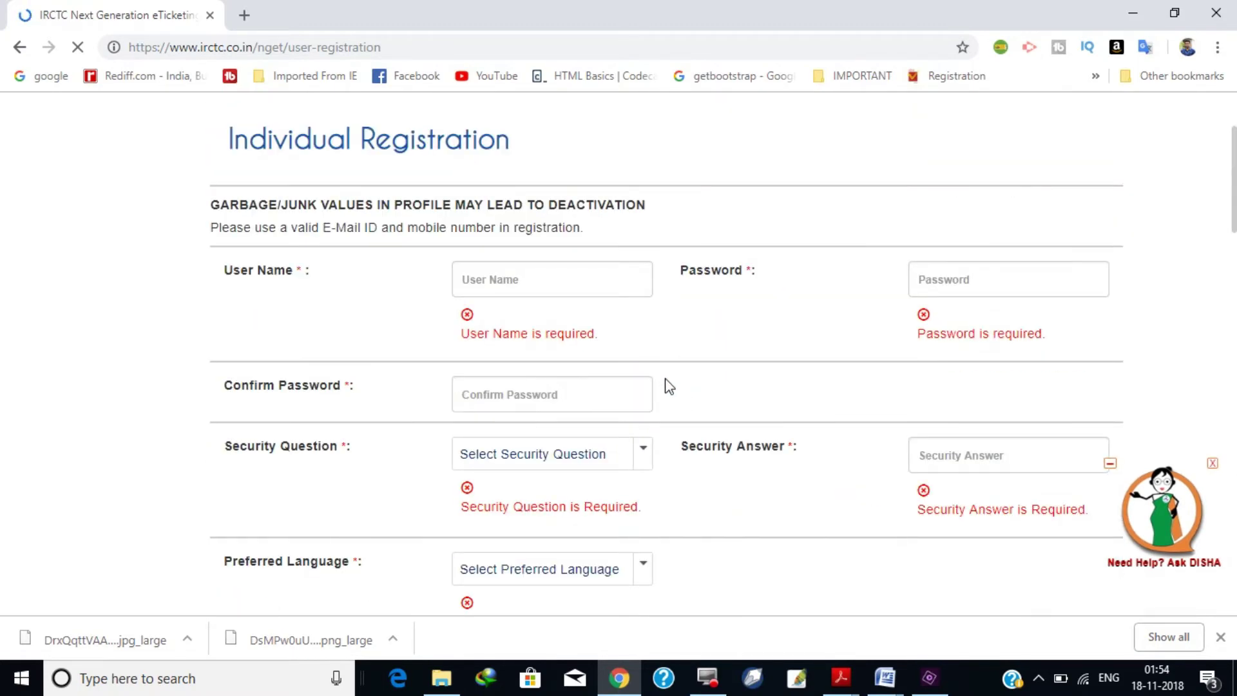
scroll(670, 386, up, 2)
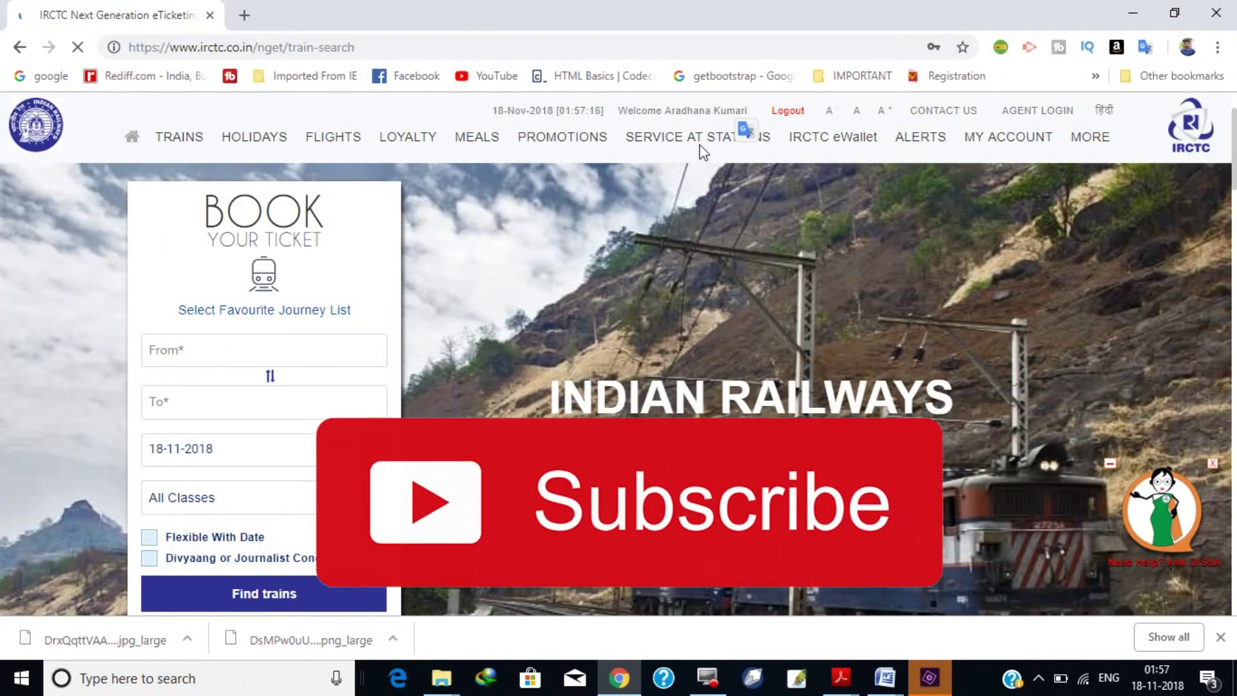
- Check the welcome greeting for the signed-in account in the page header
click(642, 112)
drag(713, 111, 628, 111)
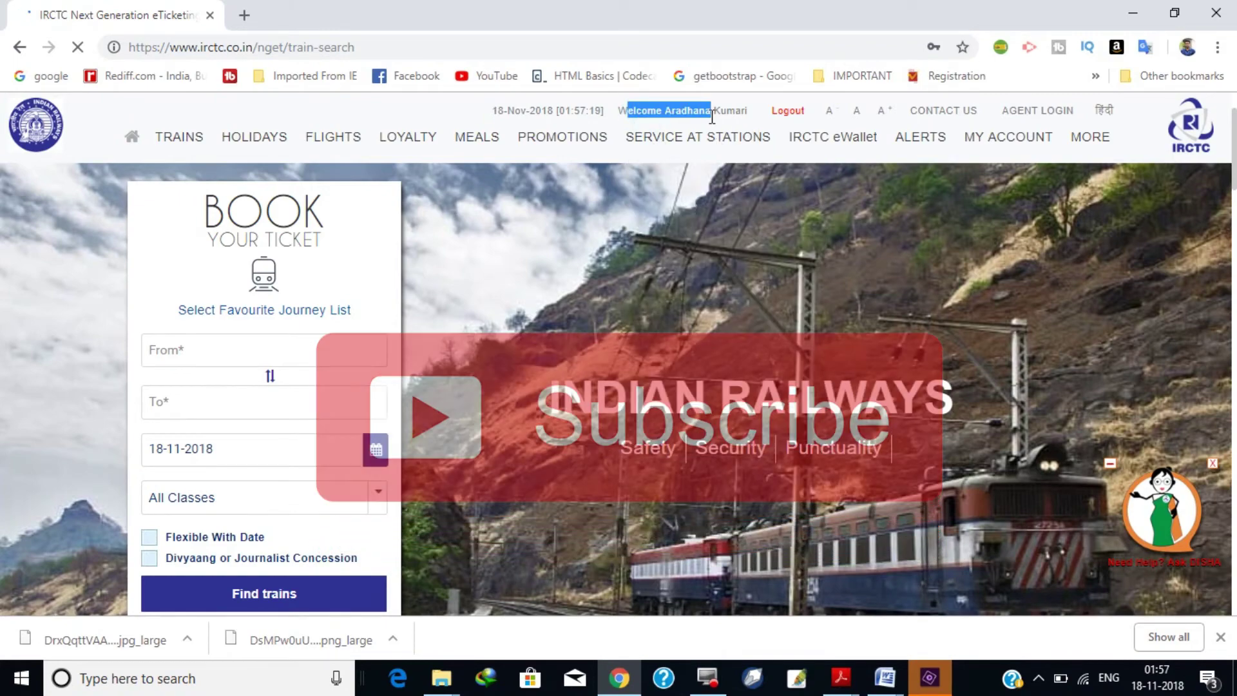
click(631, 188)
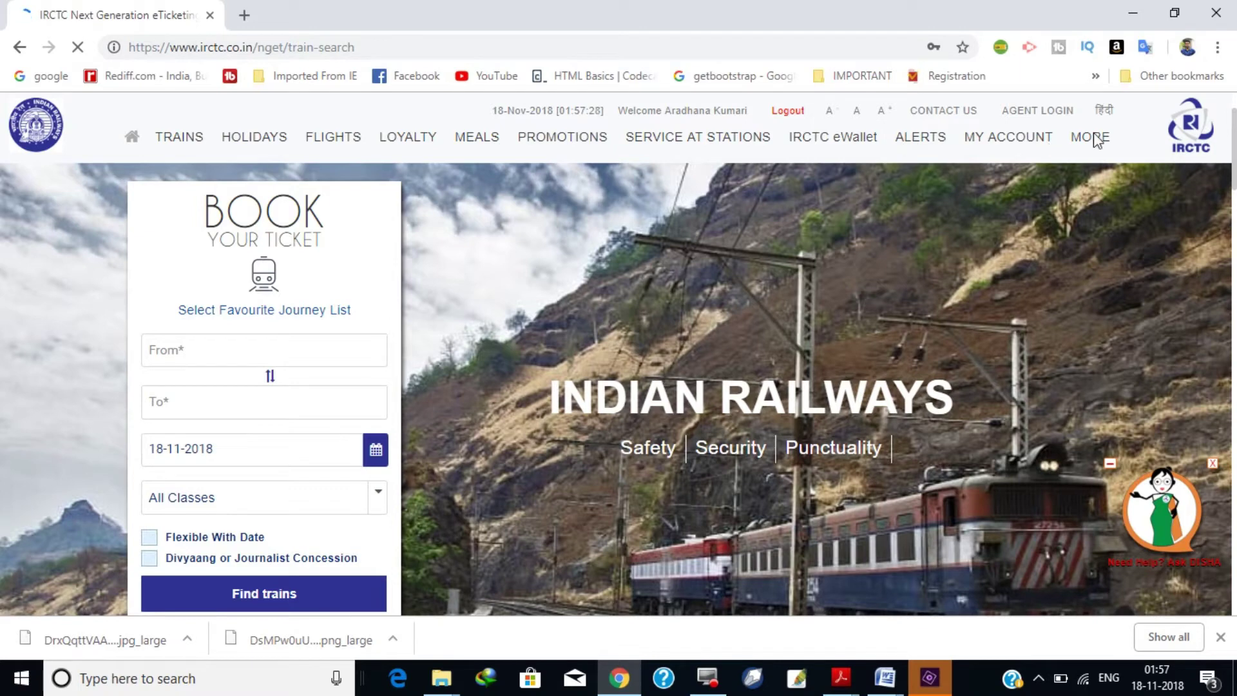
- Try the Link Your Aadhaar option, dismiss the duplicate PDF download and return to the train search page
mouse_move(1096, 140)
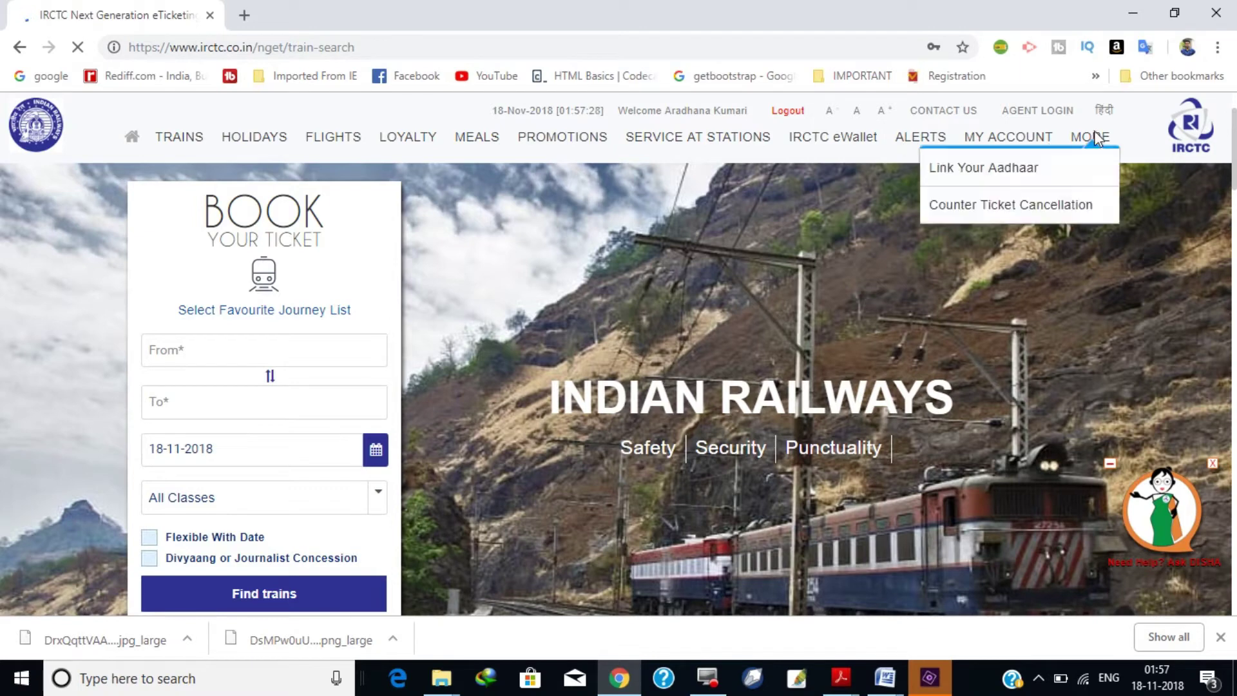
click(1021, 174)
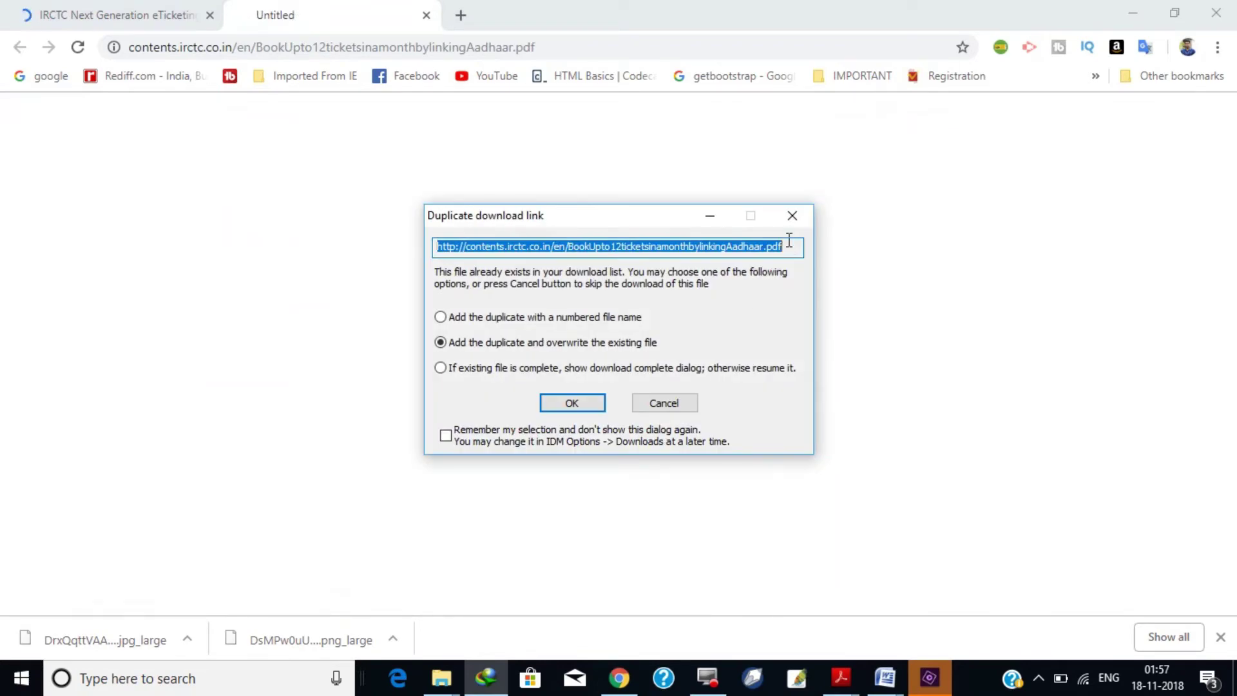
click(792, 216)
click(133, 8)
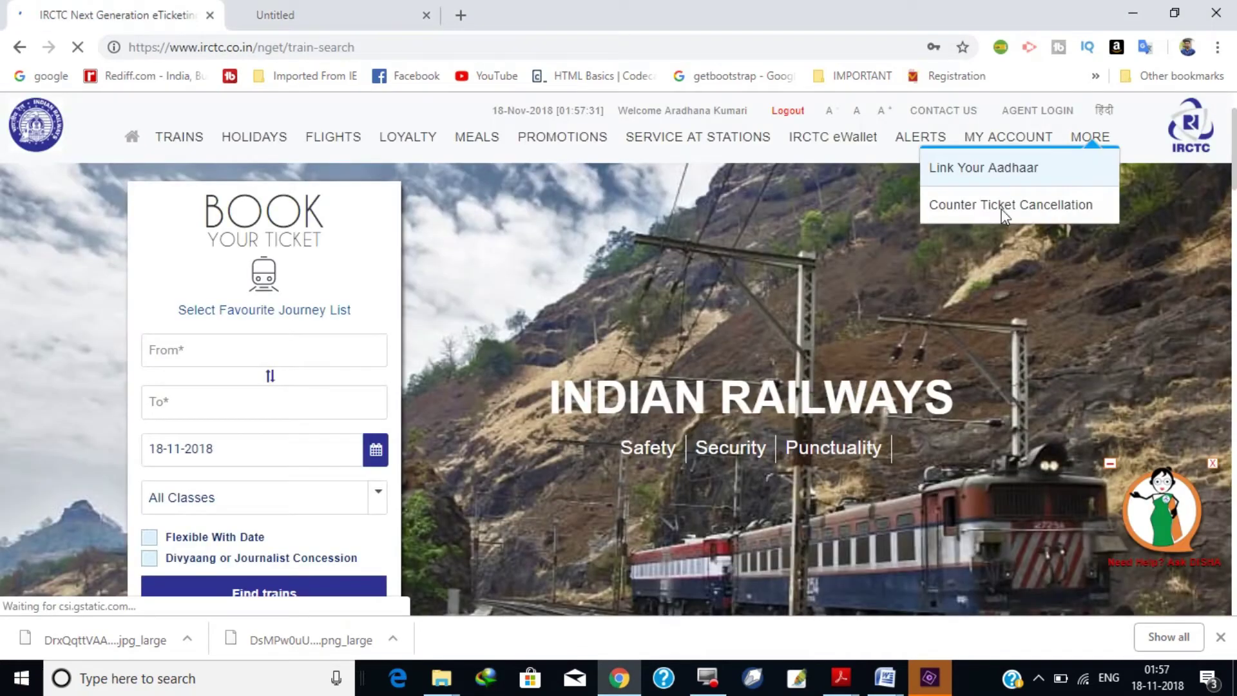
- Display the My Account options
mouse_move(1022, 139)
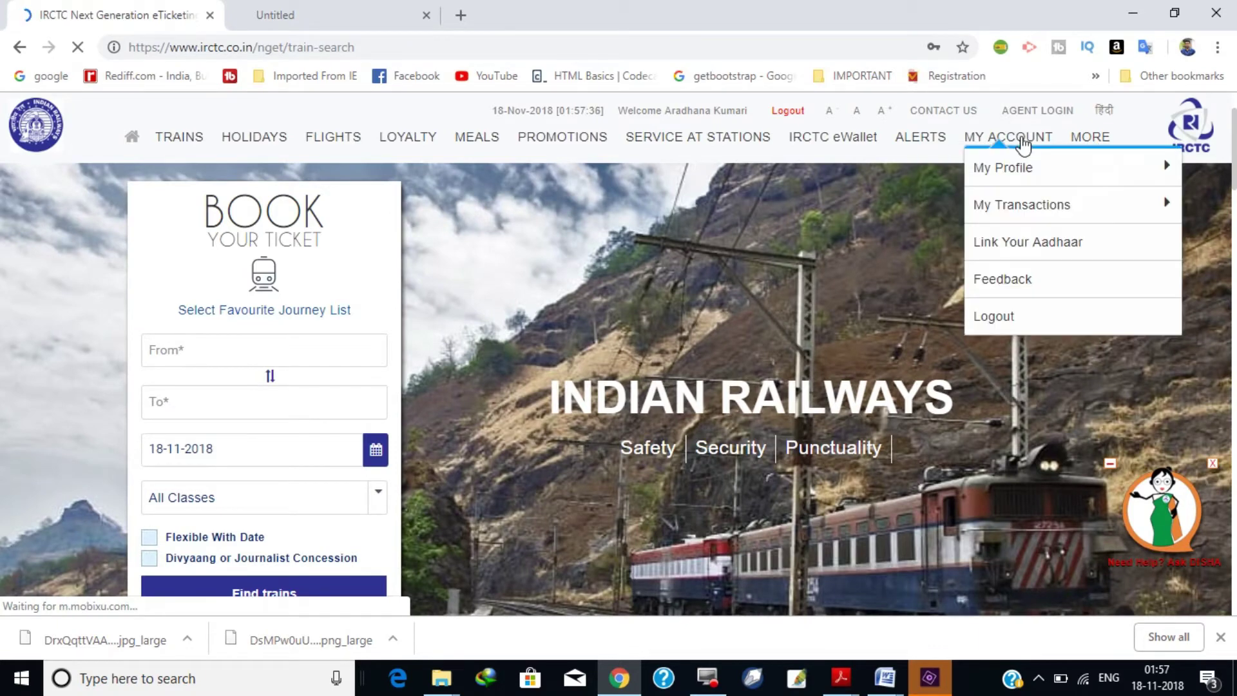